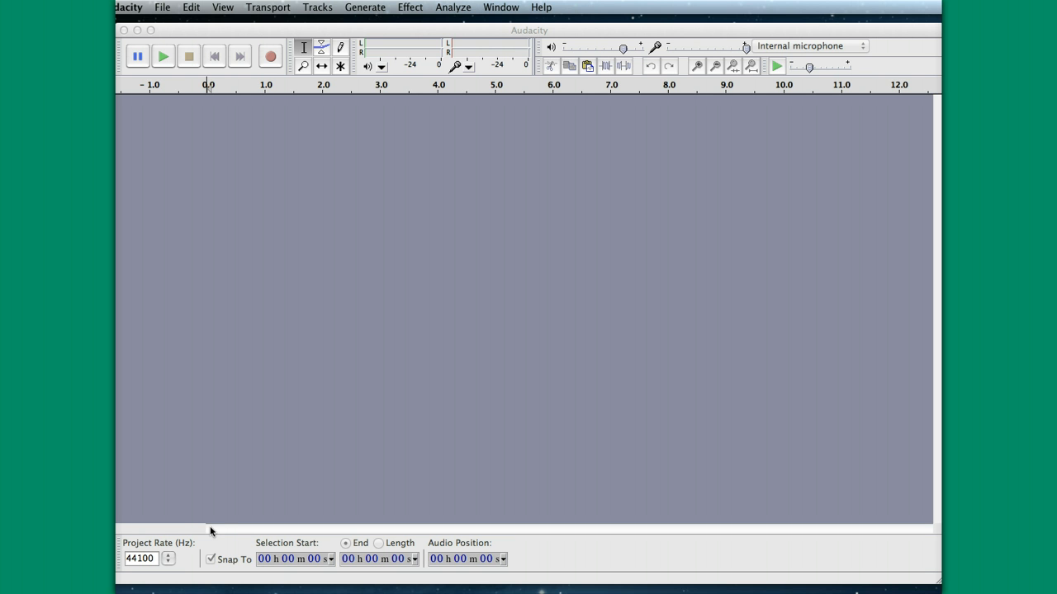
Minimize the browser window showing the Audacity website and switch to the empty Audacity project.
{"action": "left_click", "coordinate": [202, 534]}
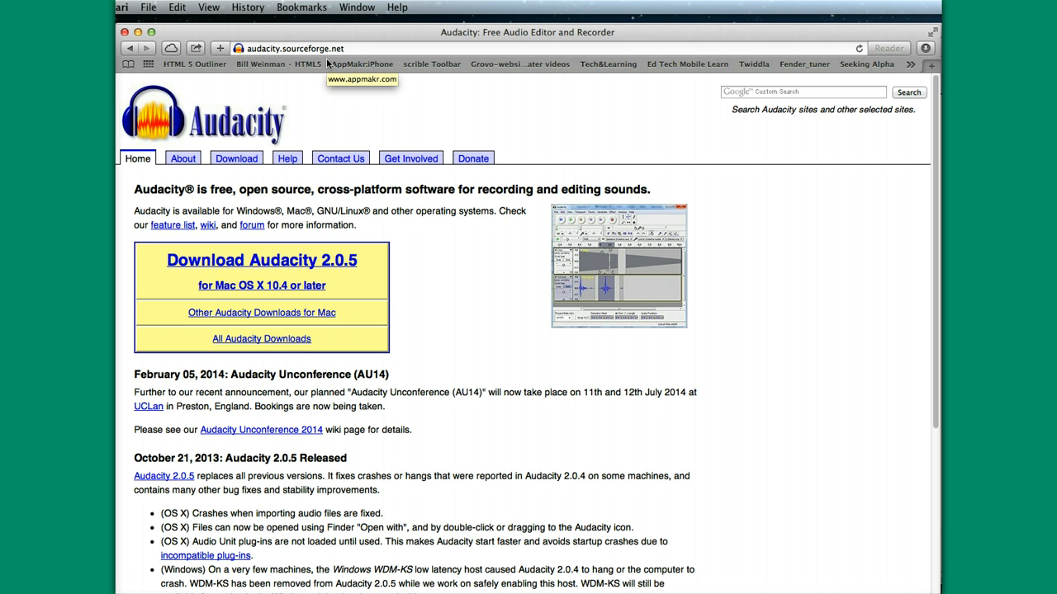
{"action": "left_click", "coordinate": [138, 33]}
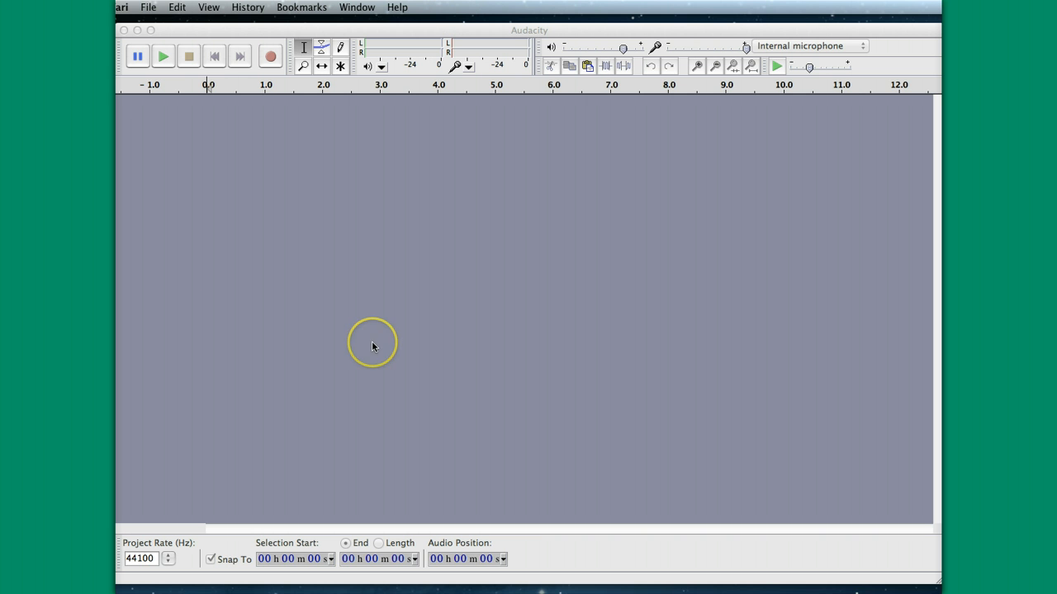
{"action": "left_click", "coordinate": [255, 31]}
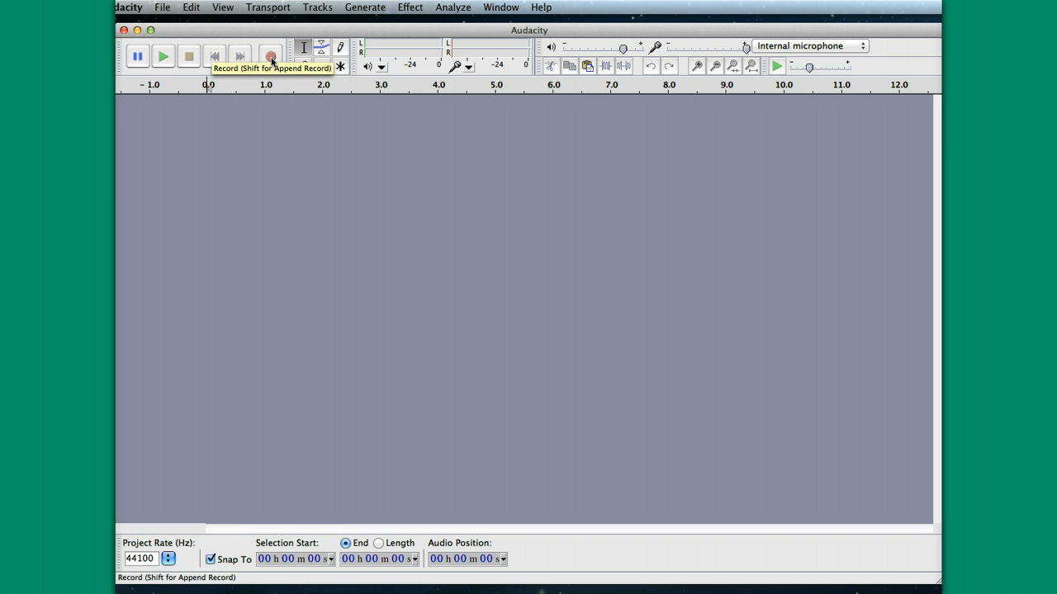
Record a stereo voice track of about 1 minute 24 seconds with the internal microphone, ending with the recording stopped.
{"action": "left_click", "coordinate": [271, 57]}
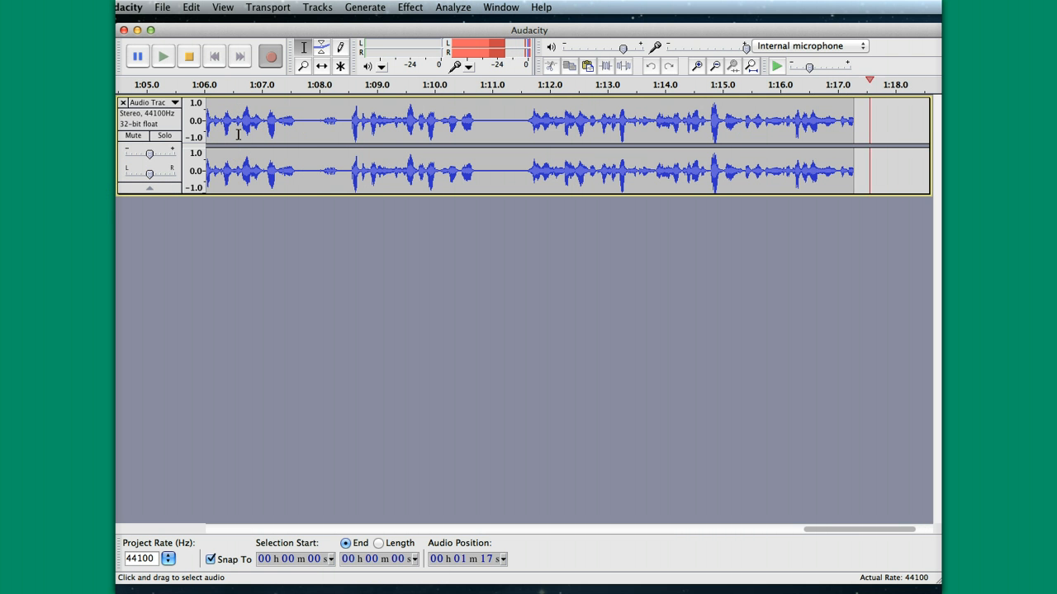
{"action": "left_click", "coordinate": [189, 57]}
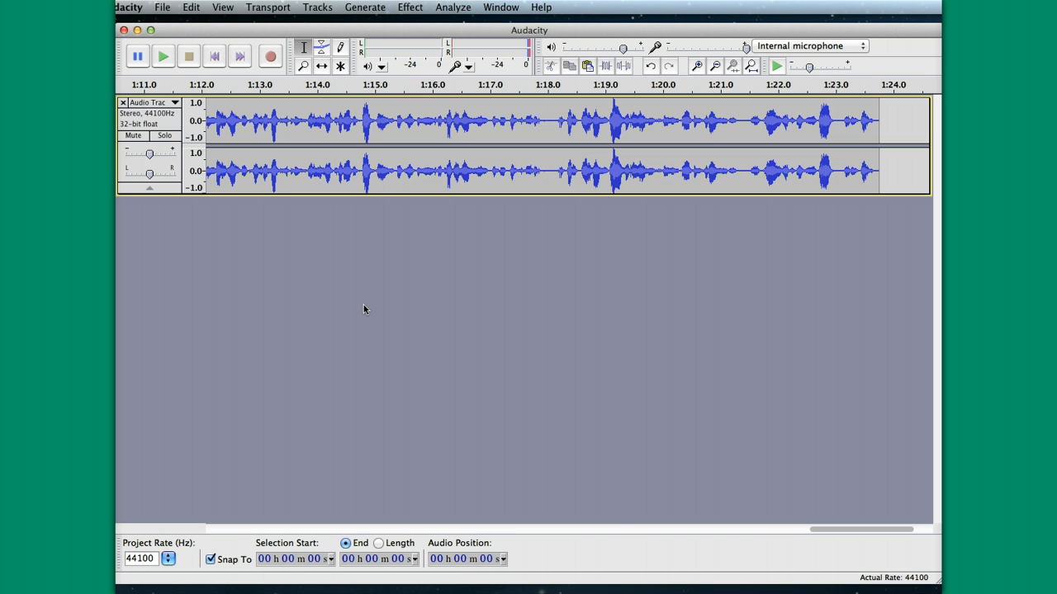
{"action": "left_click", "coordinate": [333, 334]}
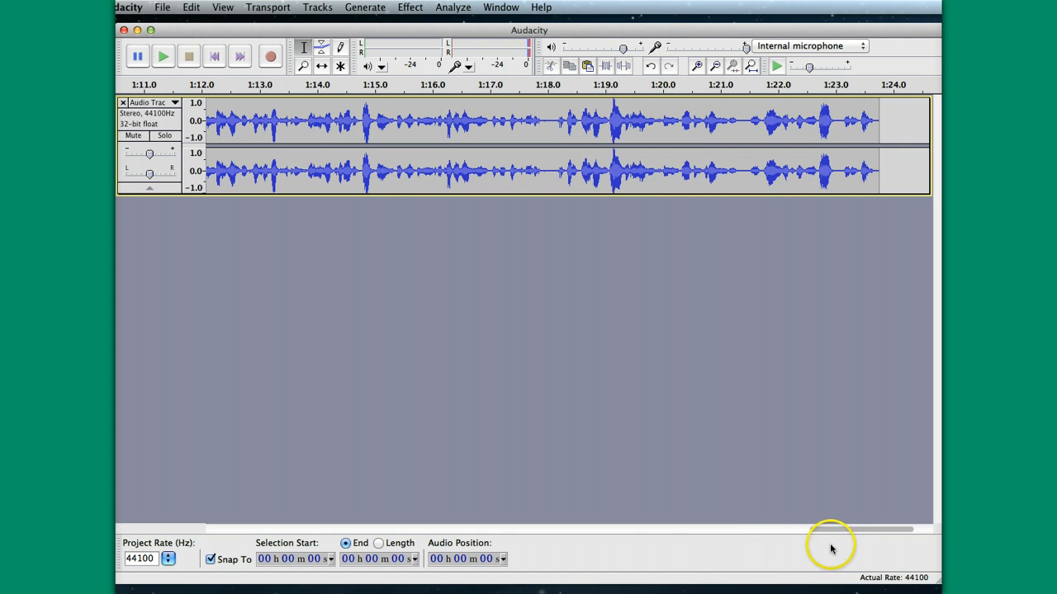
Play back the opening seconds of the recorded track from its start, then stop playback.
{"action": "left_click_drag", "start_coordinate": [821, 532], "coordinate": [216, 535]}
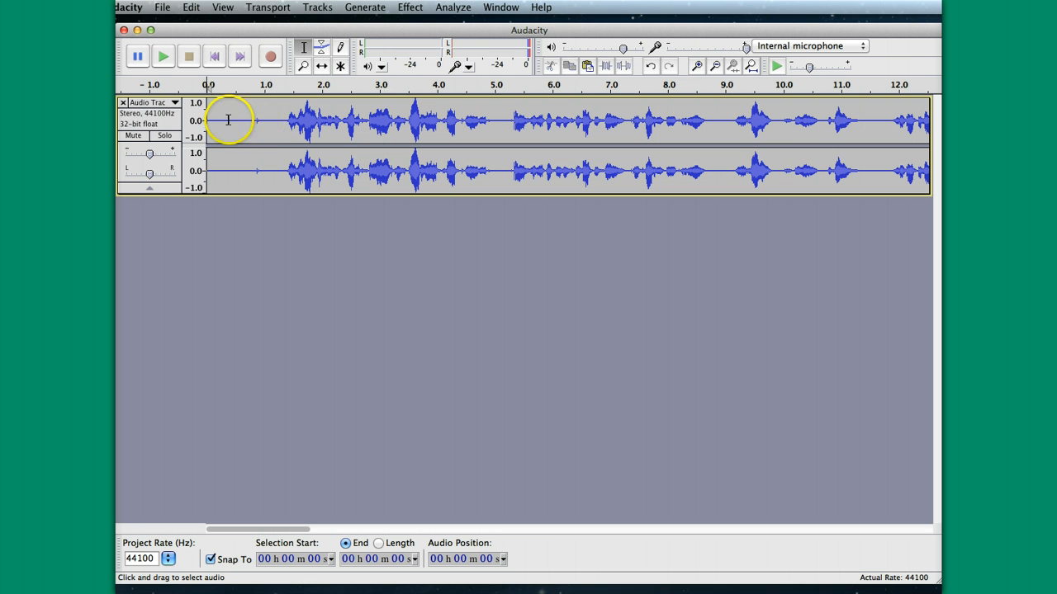
{"action": "left_click", "coordinate": [163, 56]}
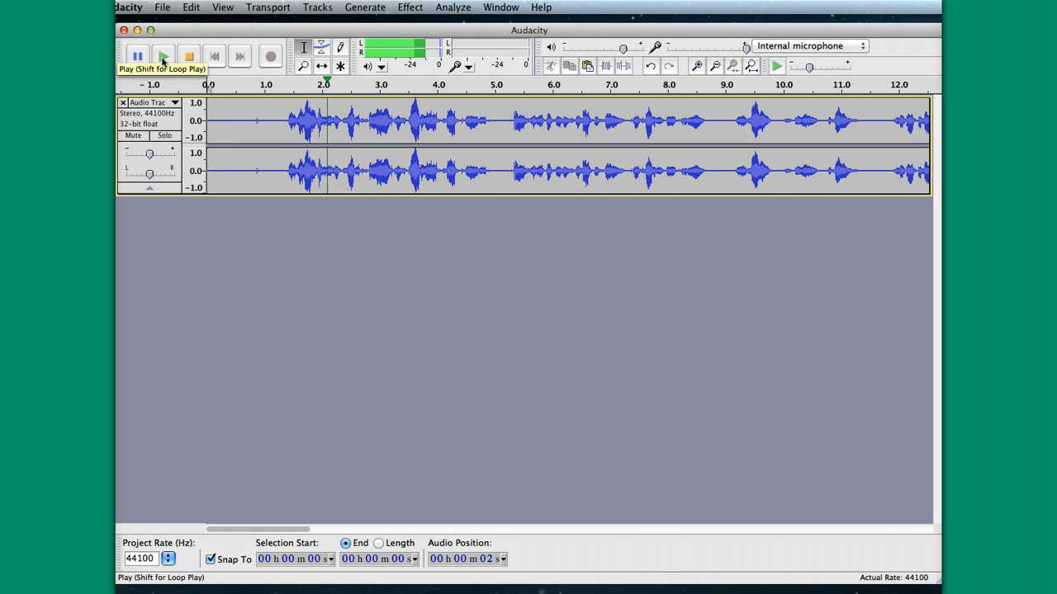
{"action": "left_click", "coordinate": [192, 58]}
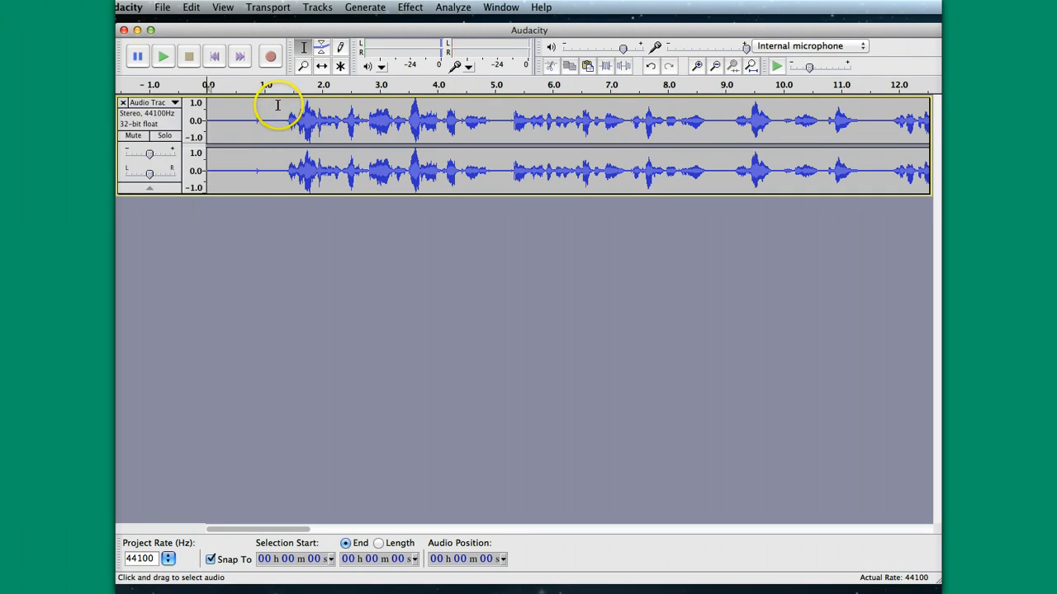
Remove the quiet first second of the recording, from 0 to 1 second.
{"action": "left_click_drag", "start_coordinate": [273, 105], "coordinate": [237, 108]}
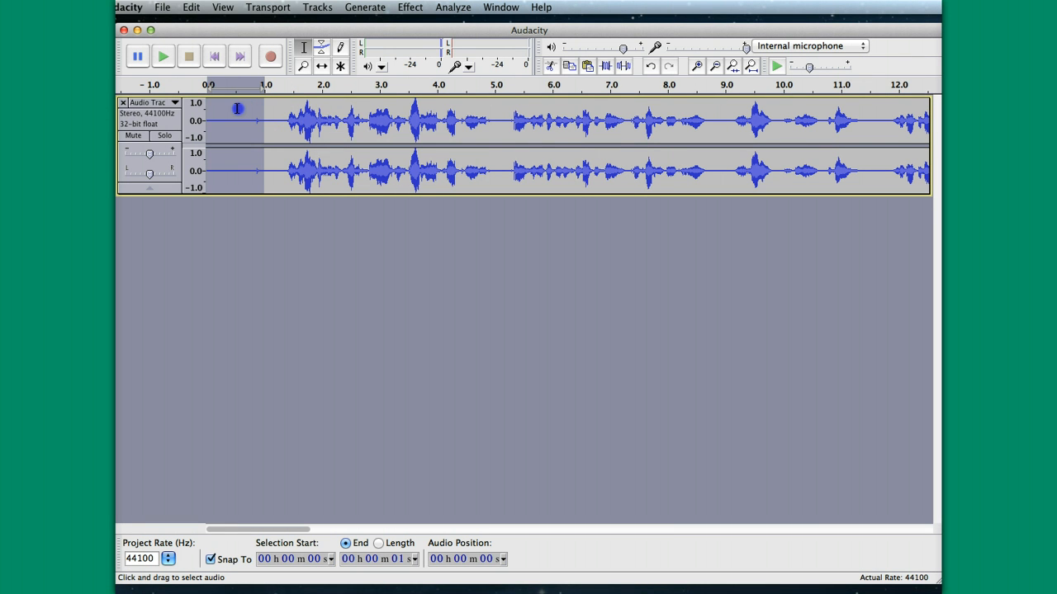
{"action": "left_click", "coordinate": [284, 106]}
{"action": "left_click_drag", "start_coordinate": [284, 106], "coordinate": [263, 107]}
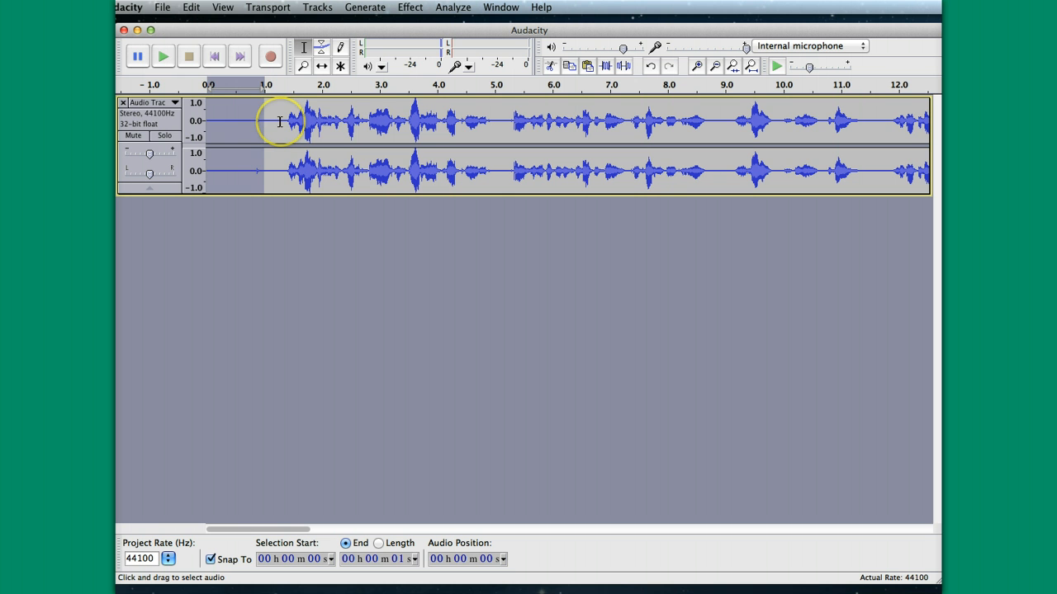
{"action": "left_click", "coordinate": [190, 10]}
{"action": "left_click", "coordinate": [197, 56]}
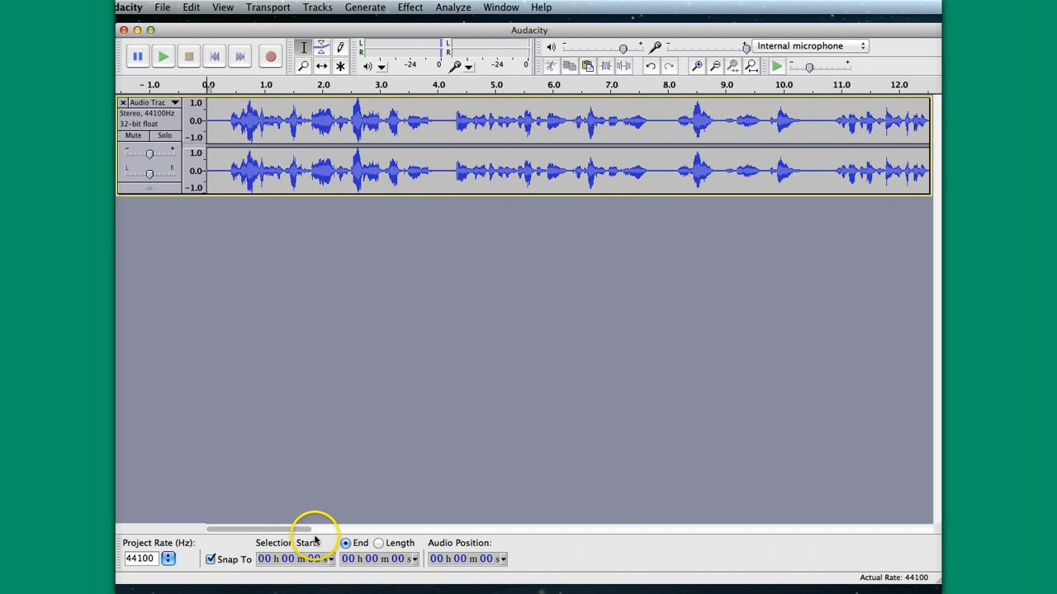
Play the recording from the 18-second mark to about 25 seconds, then stop playback.
{"action": "left_click_drag", "start_coordinate": [302, 530], "coordinate": [442, 512]}
{"action": "left_click", "coordinate": [322, 120]}
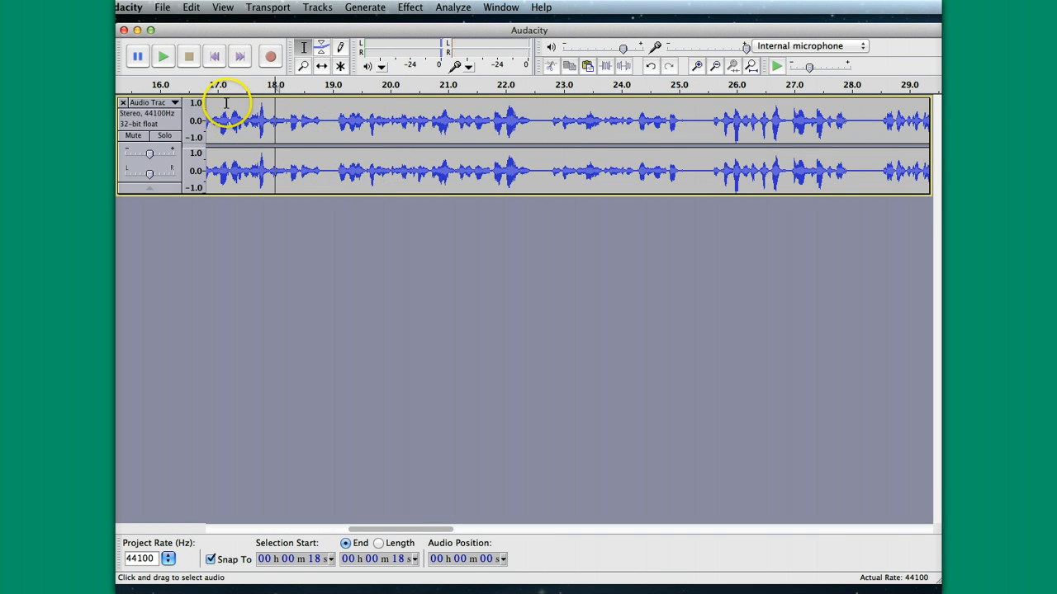
{"action": "left_click", "coordinate": [162, 57]}
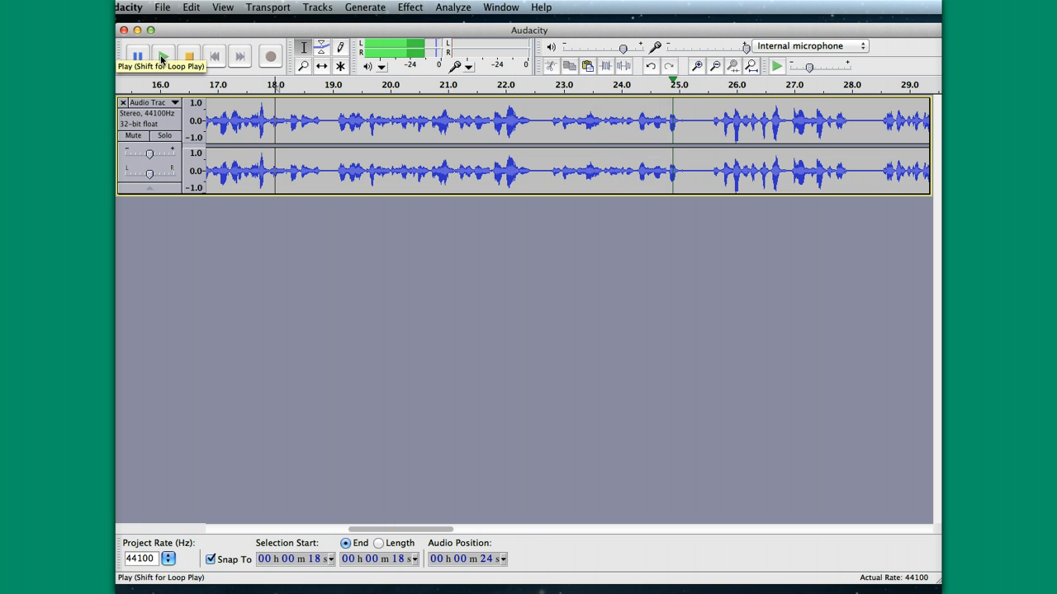
{"action": "left_click", "coordinate": [188, 57]}
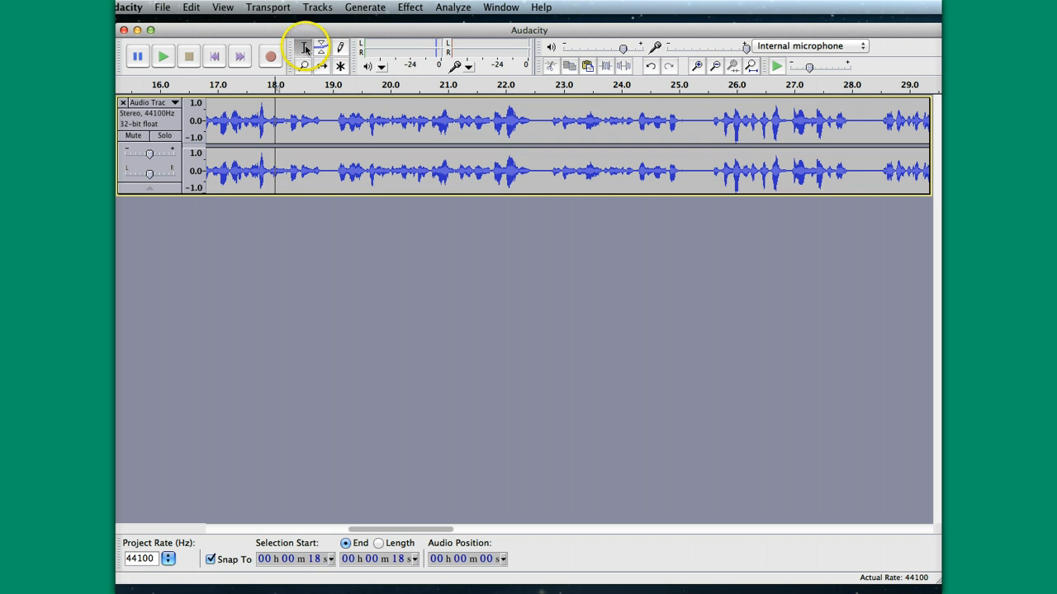
Place the cursor at the 25-second mark, at the start of the pause between phrases.
{"action": "left_click", "coordinate": [690, 124]}
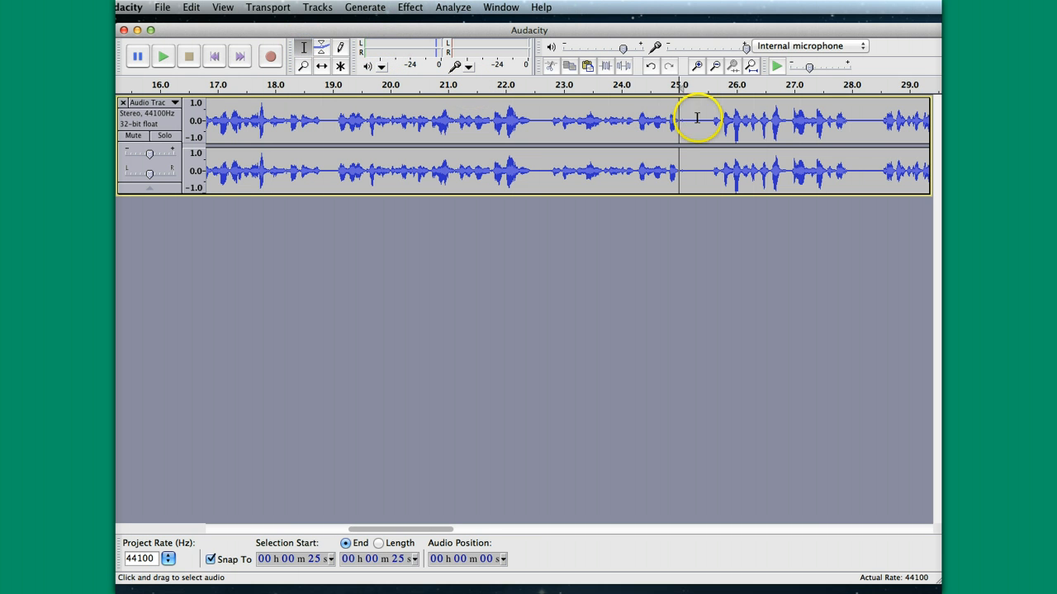
{"action": "left_click_drag", "start_coordinate": [698, 118], "coordinate": [678, 119]}
{"action": "left_click", "coordinate": [695, 118]}
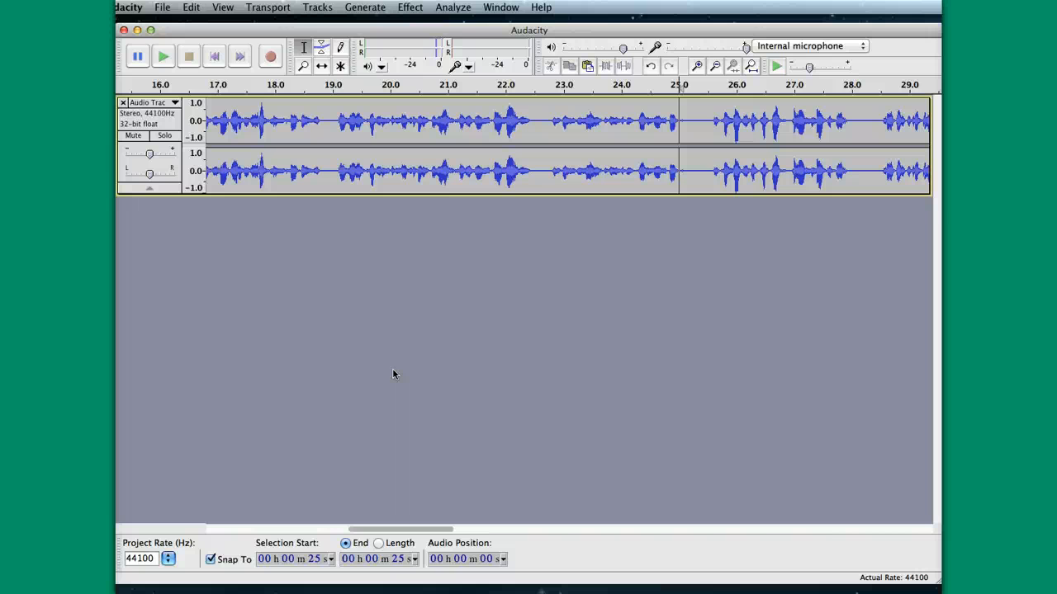
Set up an export of the recording named ACC101_Week1, with Documents as the save location.
{"action": "left_click", "coordinate": [162, 9]}
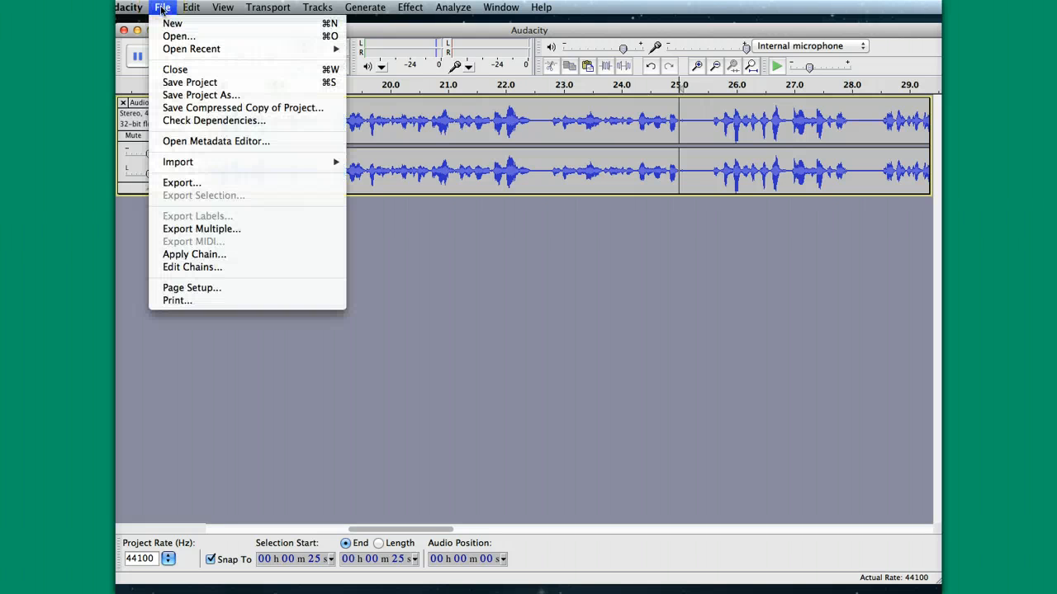
{"action": "left_click", "coordinate": [187, 184]}
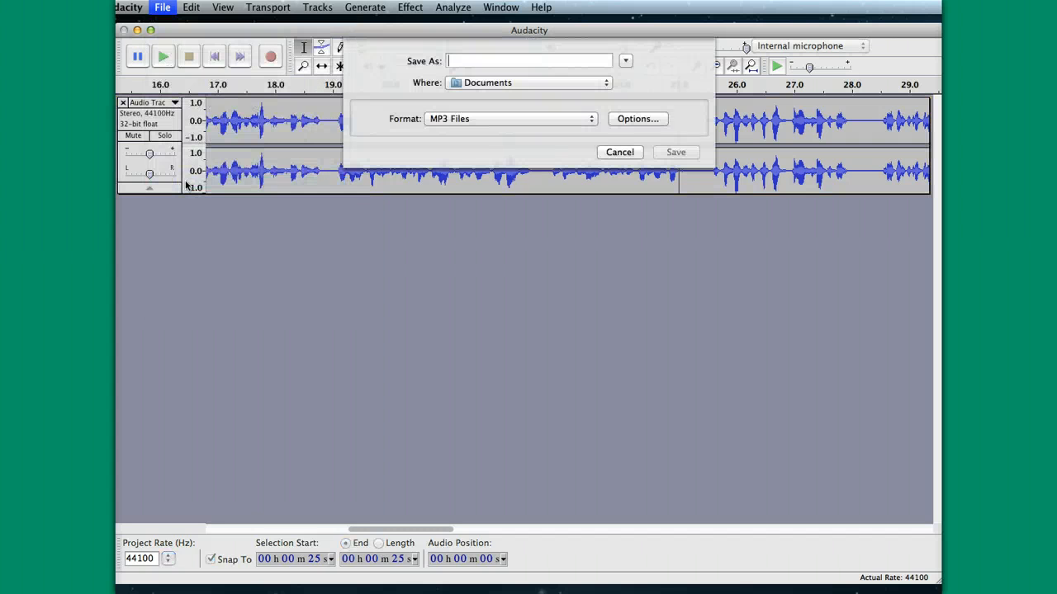
{"action": "left_click", "coordinate": [453, 60]}
{"action": "type", "text": "ACC"}
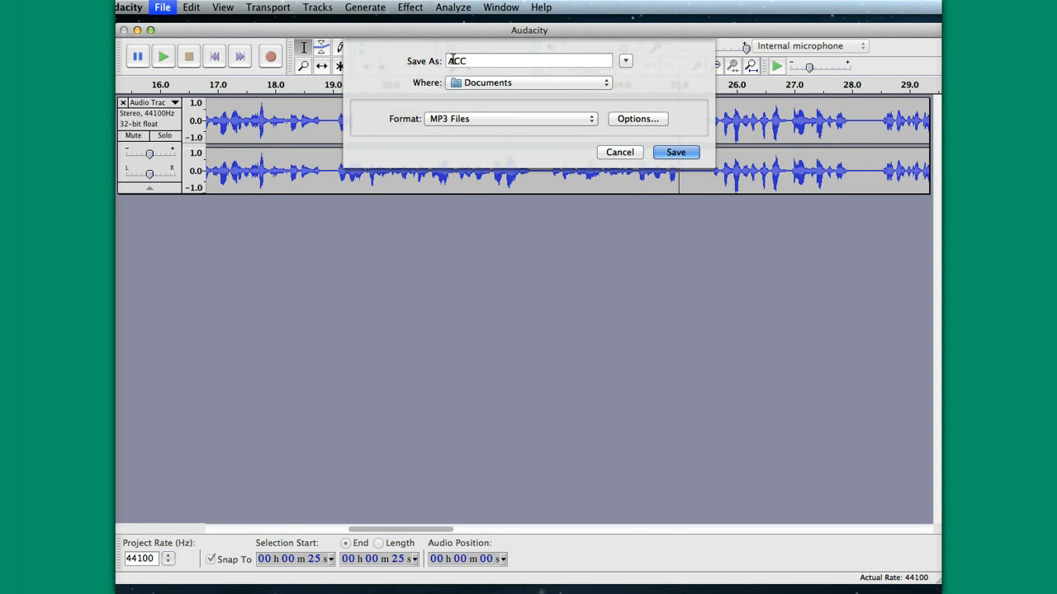
{"action": "type", "text": "101_Week1"}
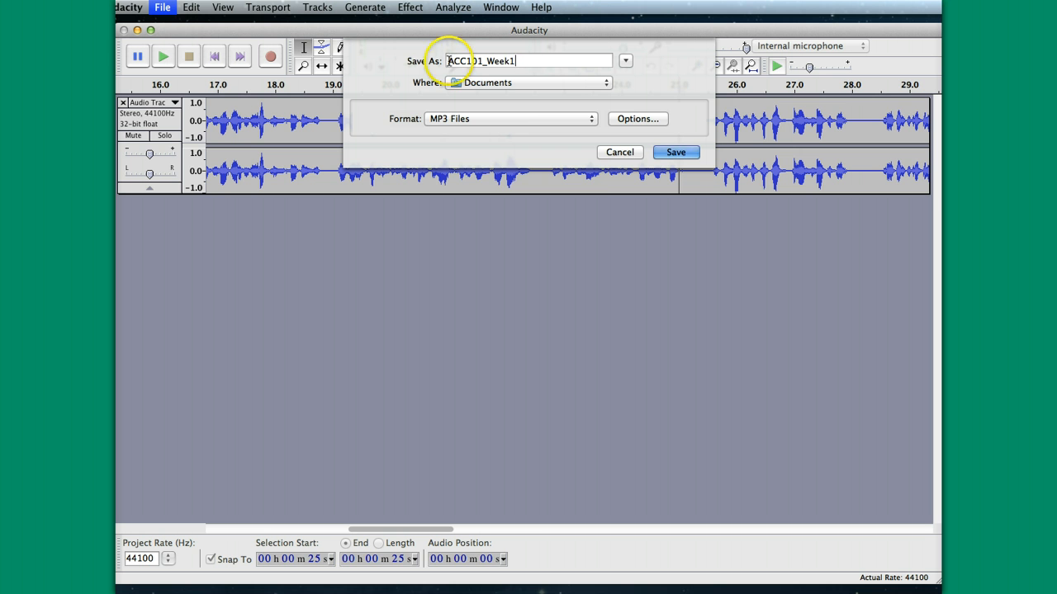
{"action": "left_click", "coordinate": [607, 85]}
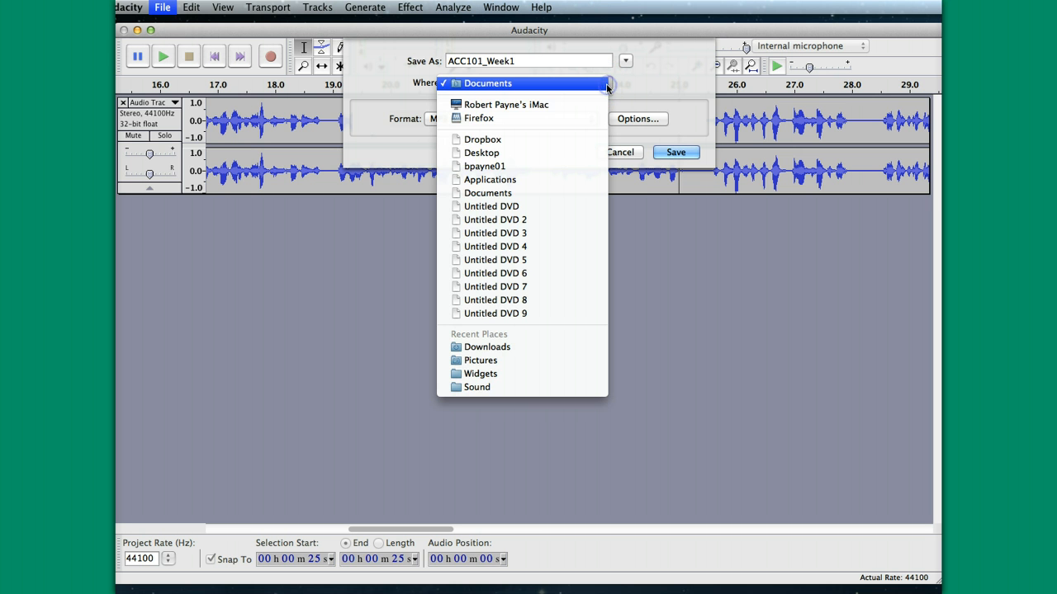
{"action": "left_click", "coordinate": [599, 87]}
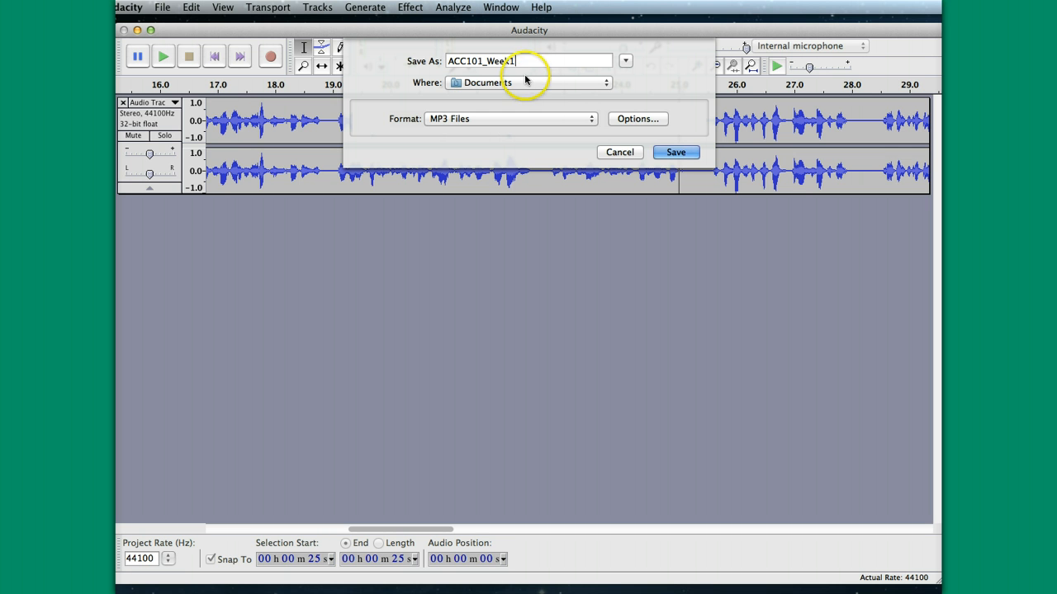
Review the available export formats, keep MP3 Files as the format, and save the export.
{"action": "left_click", "coordinate": [593, 121]}
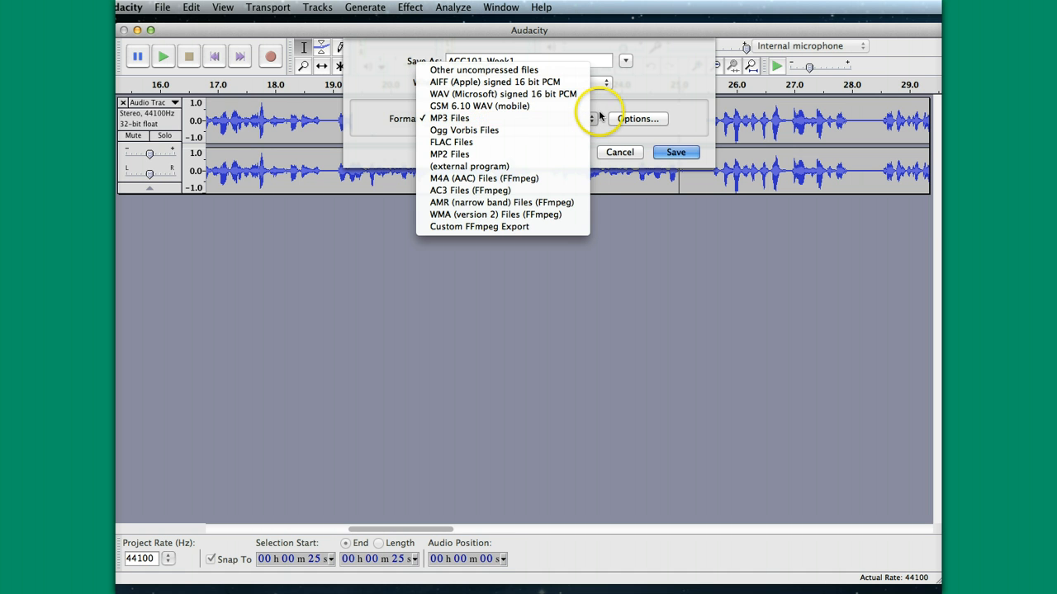
{"action": "left_click", "coordinate": [599, 113]}
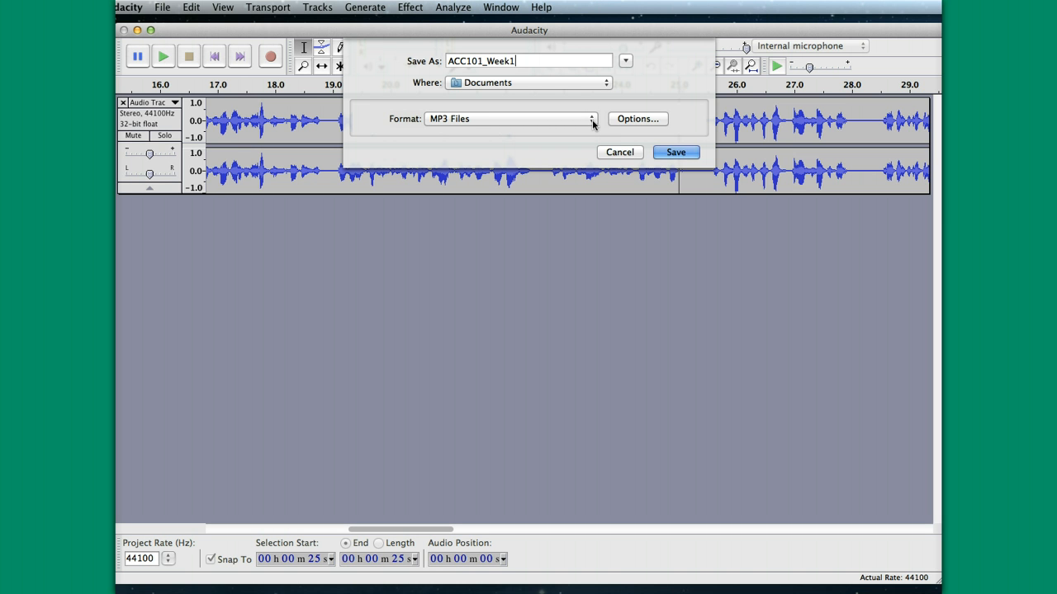
{"action": "left_click", "coordinate": [593, 122]}
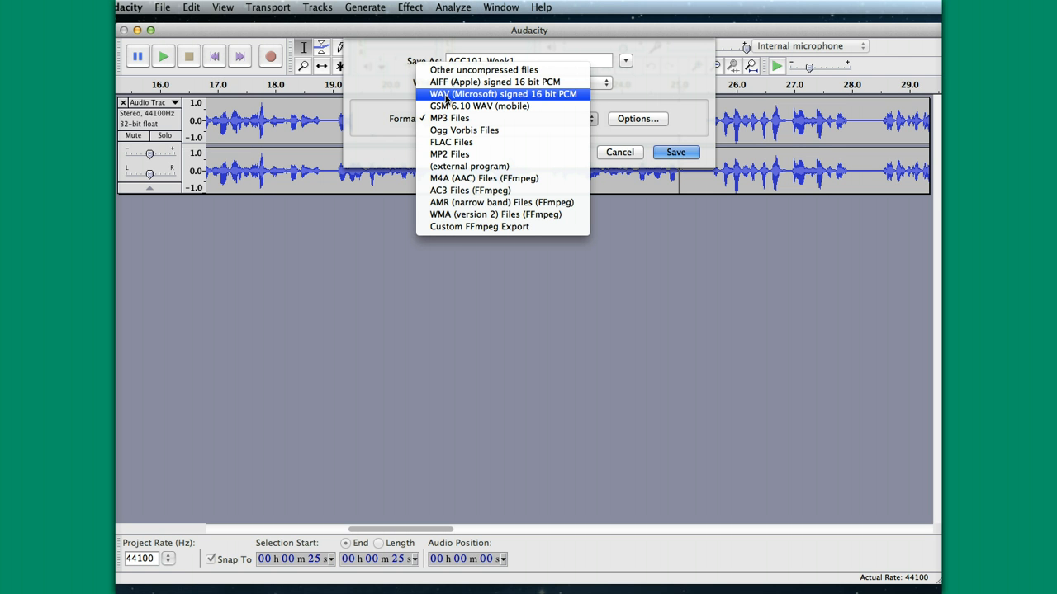
{"action": "left_click", "coordinate": [446, 120]}
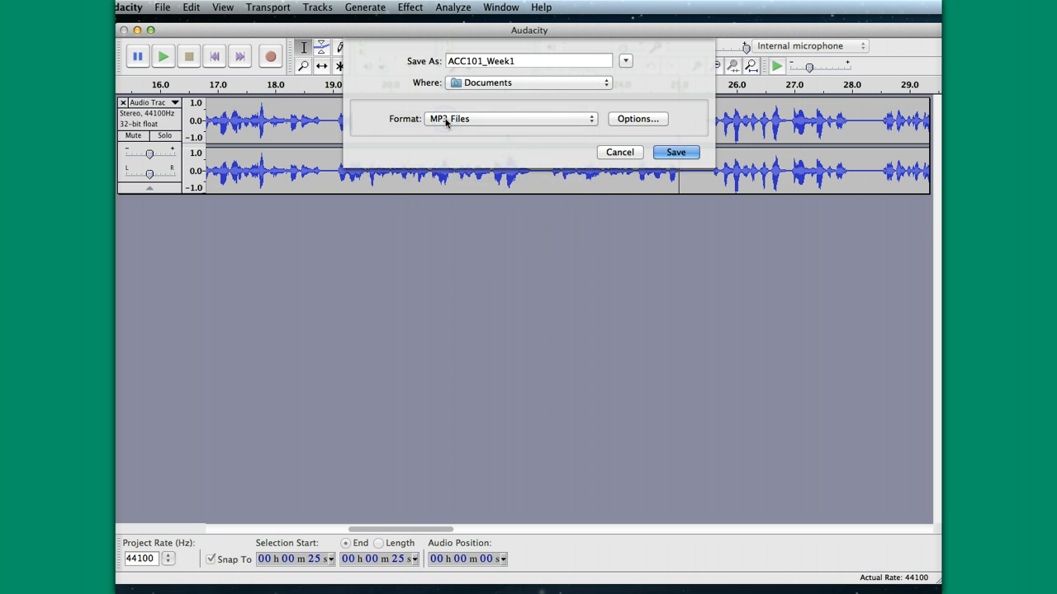
{"action": "left_click", "coordinate": [592, 121]}
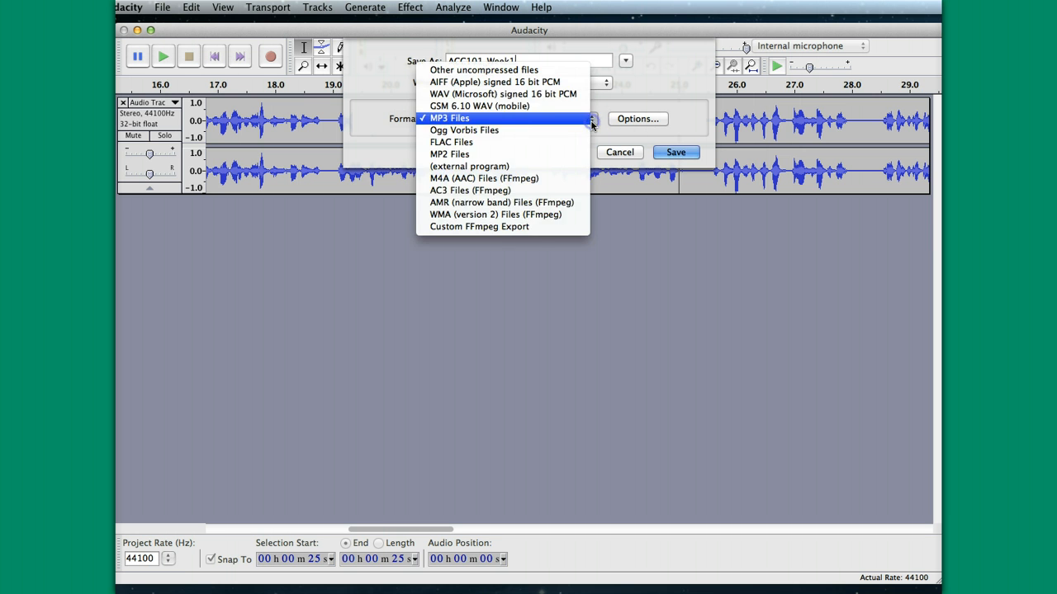
{"action": "left_click", "coordinate": [450, 120]}
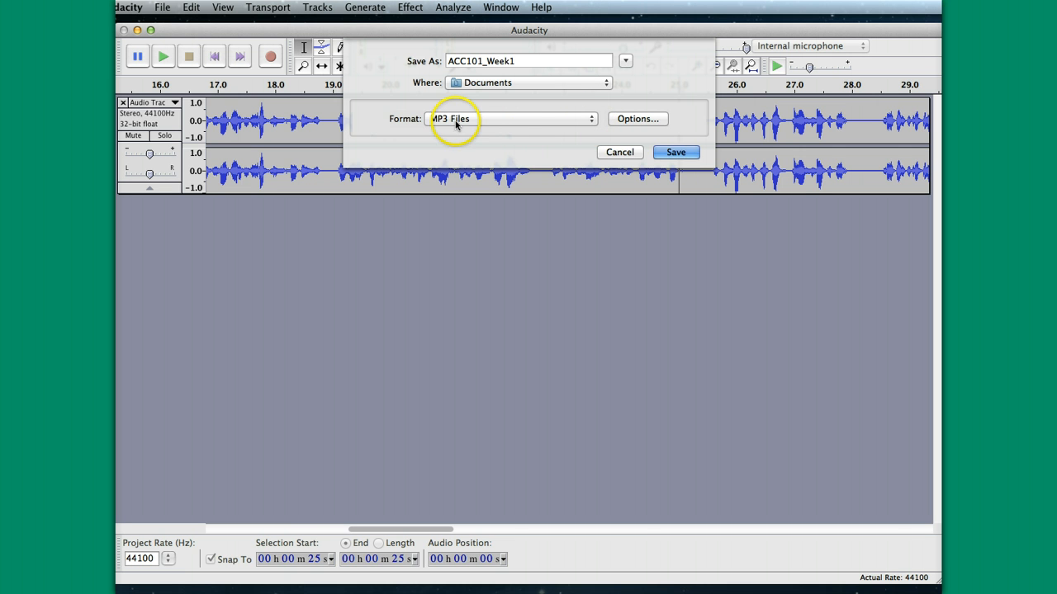
{"action": "left_click", "coordinate": [589, 121]}
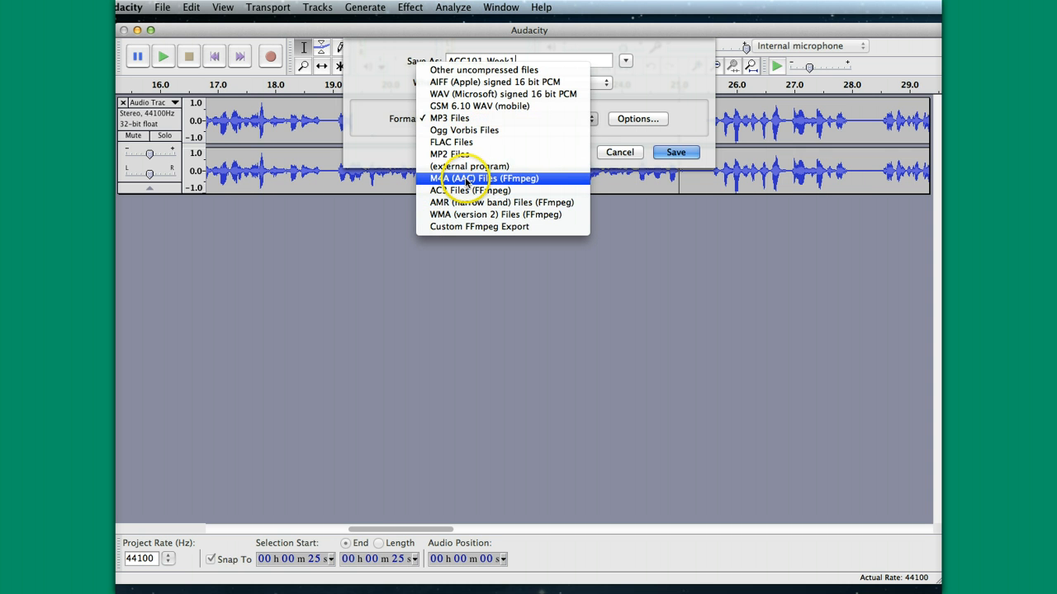
{"action": "left_click", "coordinate": [589, 120]}
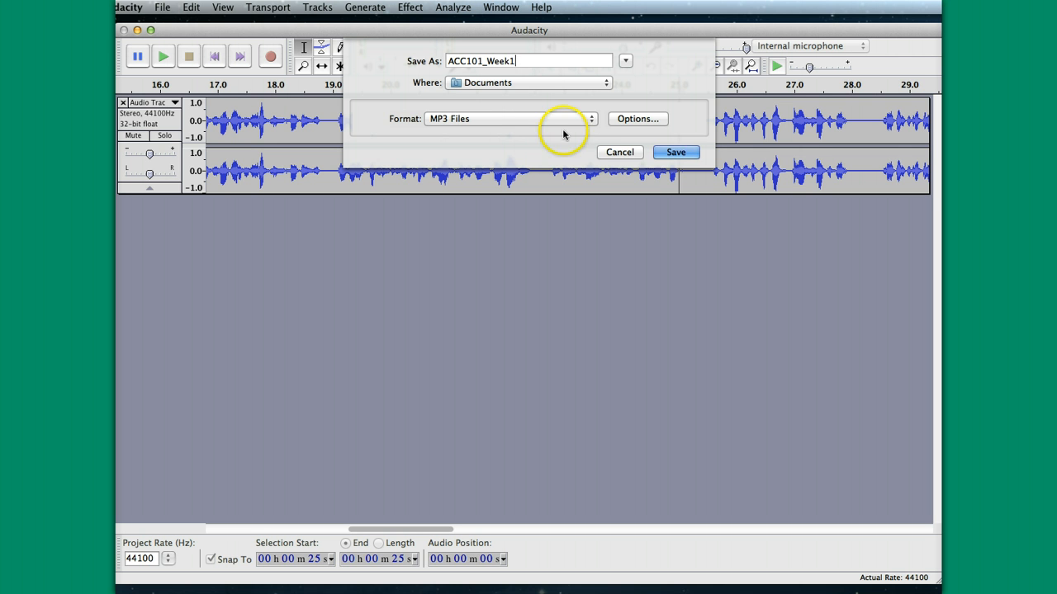
{"action": "left_click", "coordinate": [677, 154]}
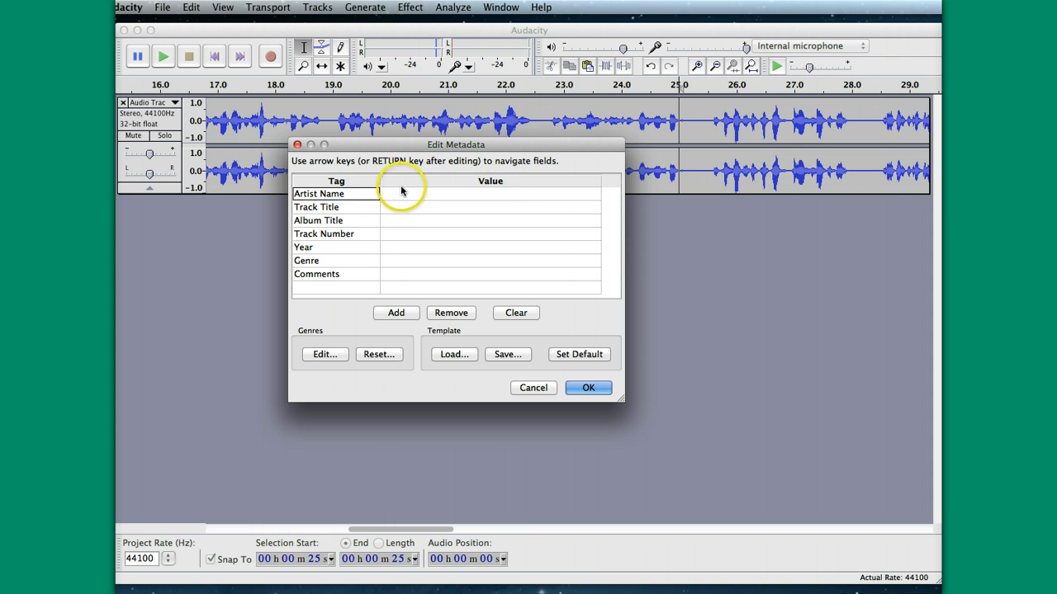
Enter 2014 as the year and fill in the artist's name in the export metadata.
{"action": "left_click", "coordinate": [388, 195]}
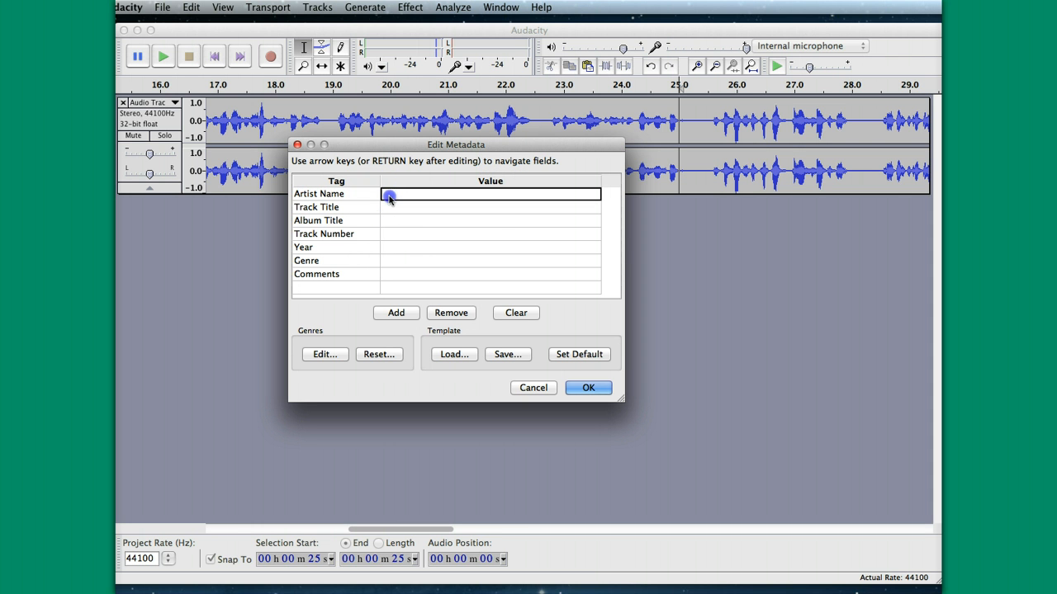
{"action": "left_click", "coordinate": [385, 248]}
{"action": "type", "text": "2014"}
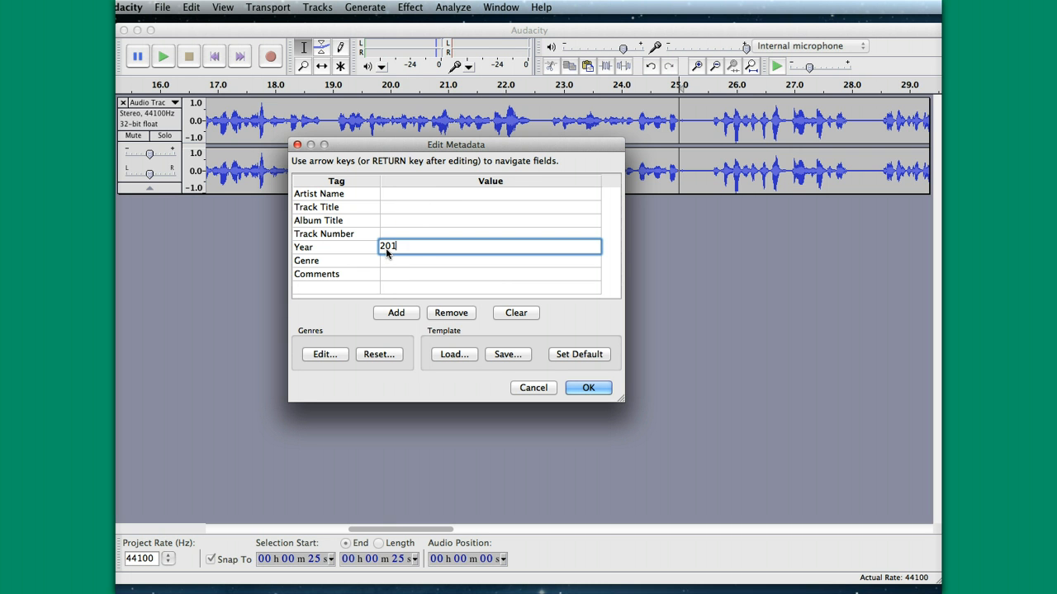
{"action": "left_click", "coordinate": [386, 196]}
{"action": "type", "text": "Bob "}
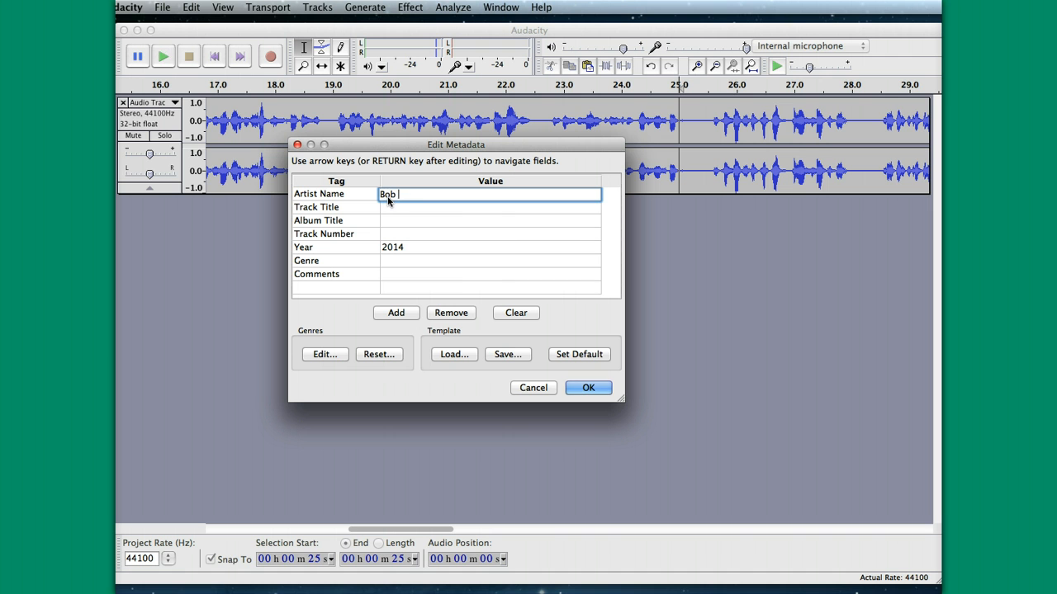
{"action": "type", "text": "Payne"}
Set the track title to ACC101_Week1 in the metadata and confirm it to complete the MP3 export.
{"action": "left_click", "coordinate": [391, 207]}
{"action": "type", "text": "ACC"}
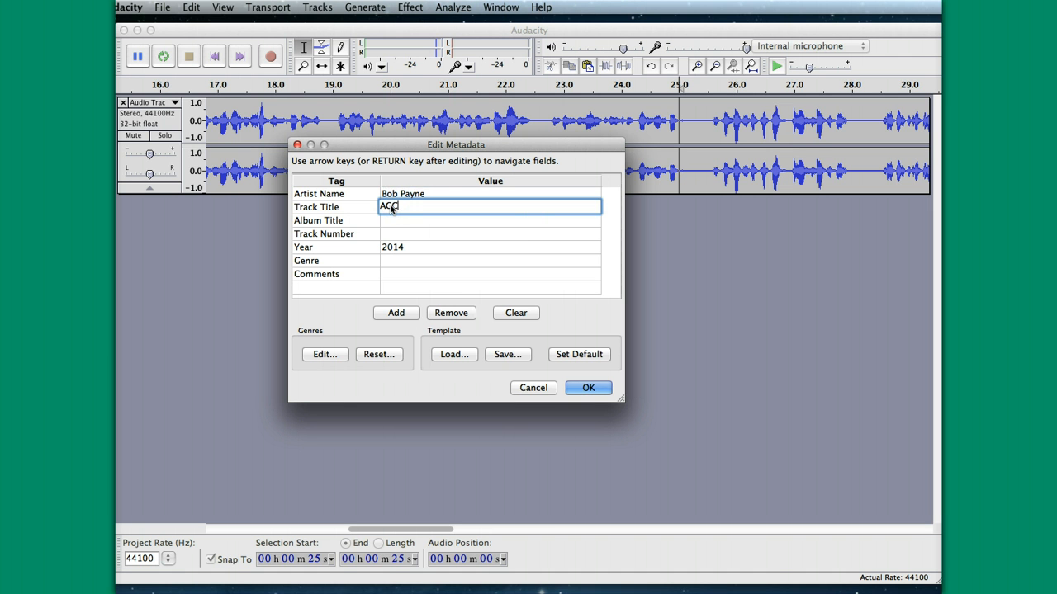
{"action": "type", "text": "101_Week1"}
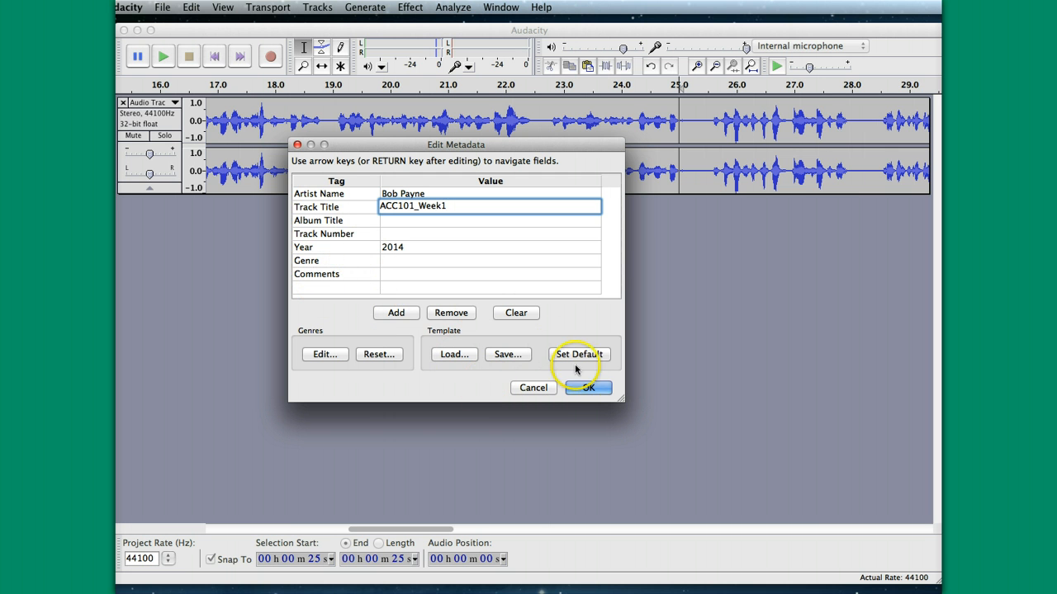
{"action": "left_click", "coordinate": [585, 390]}
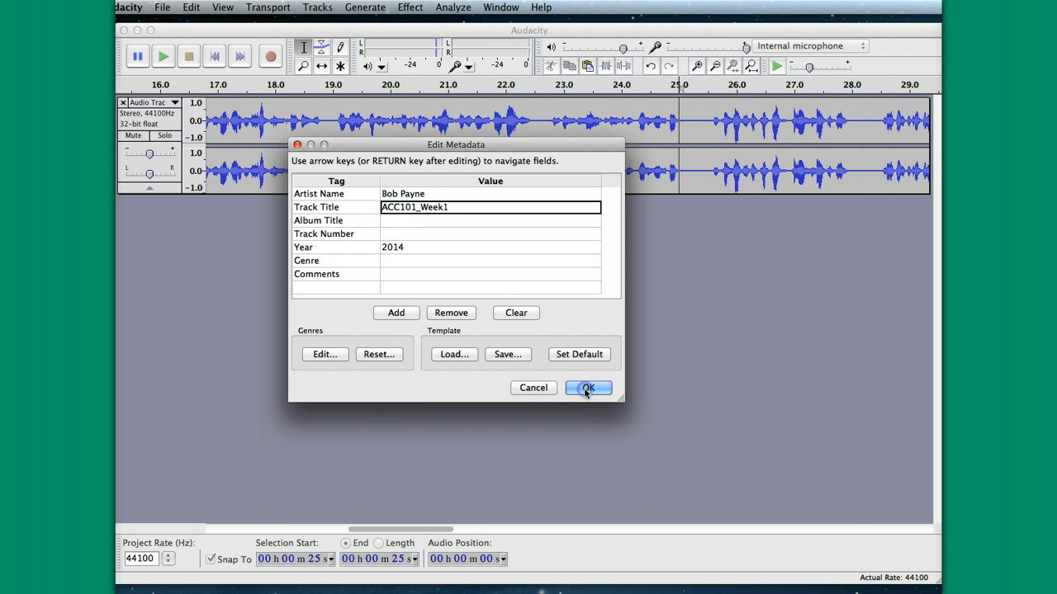
{"action": "left_click", "coordinate": [582, 391]}
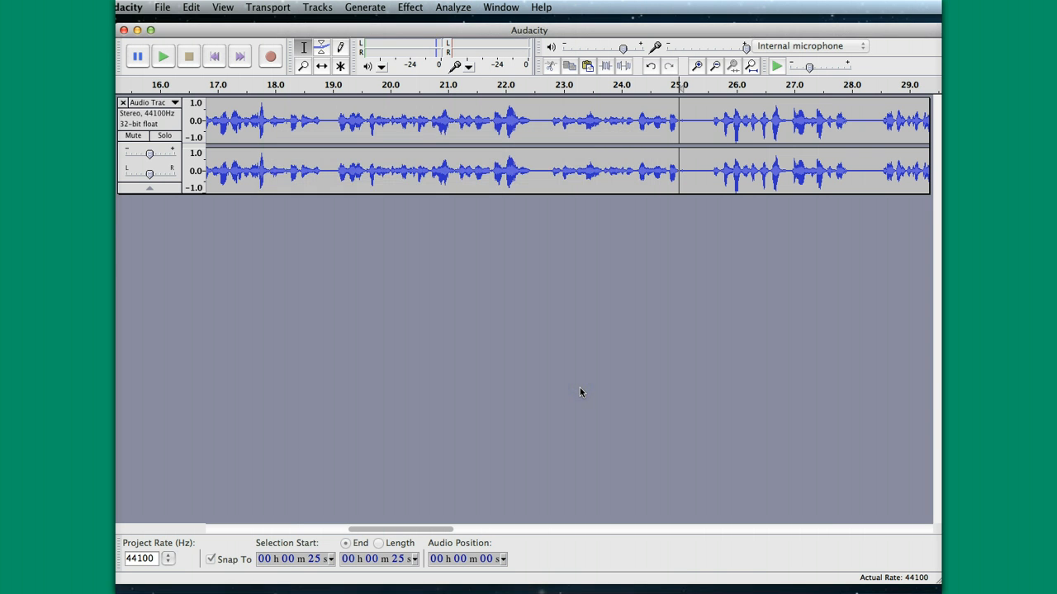